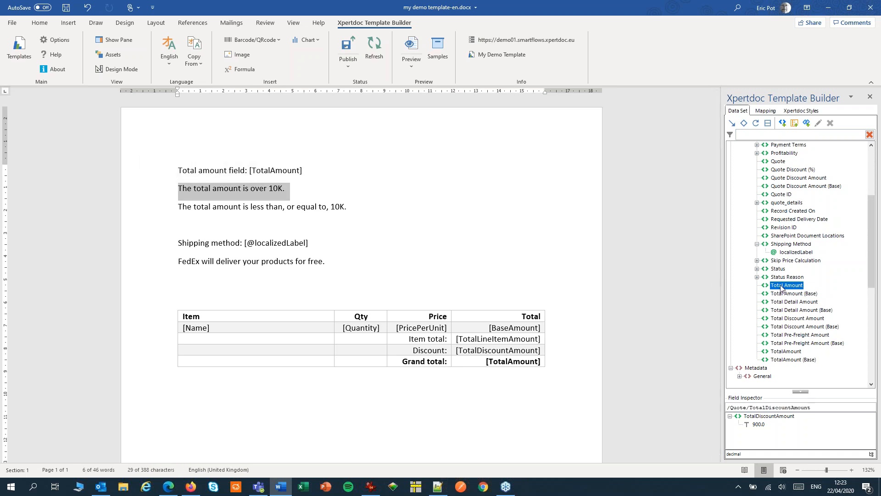
Add a condition to the "The total amount is over 10K." line: Total Amount, used as Number, greater than 10000
{"action": "mouse_move", "coordinate": [782, 287]}
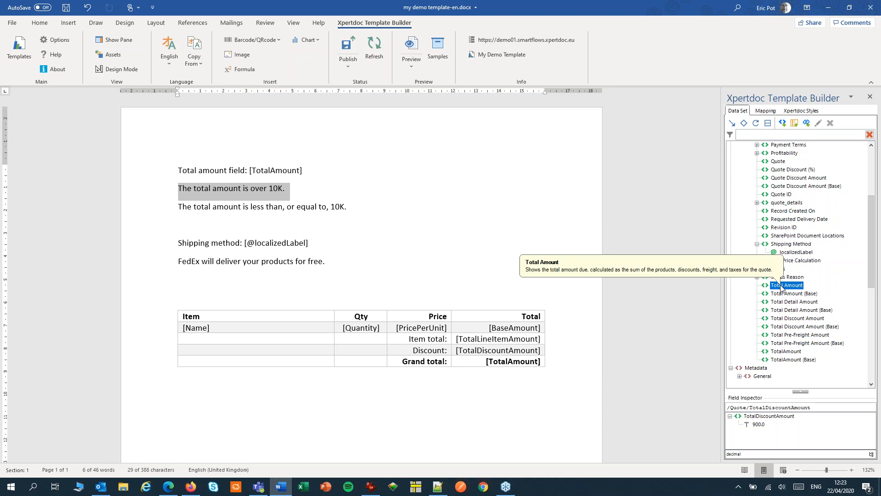
{"action": "left_click", "coordinate": [744, 124]}
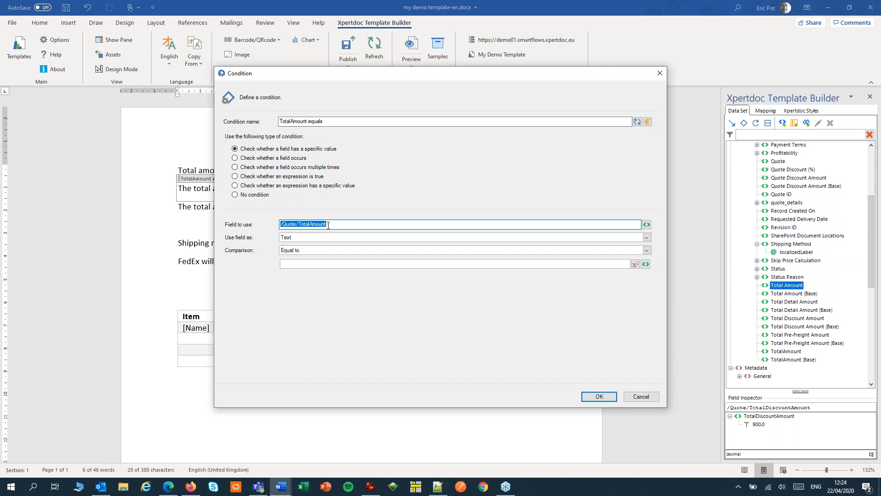
{"action": "left_click", "coordinate": [305, 236]}
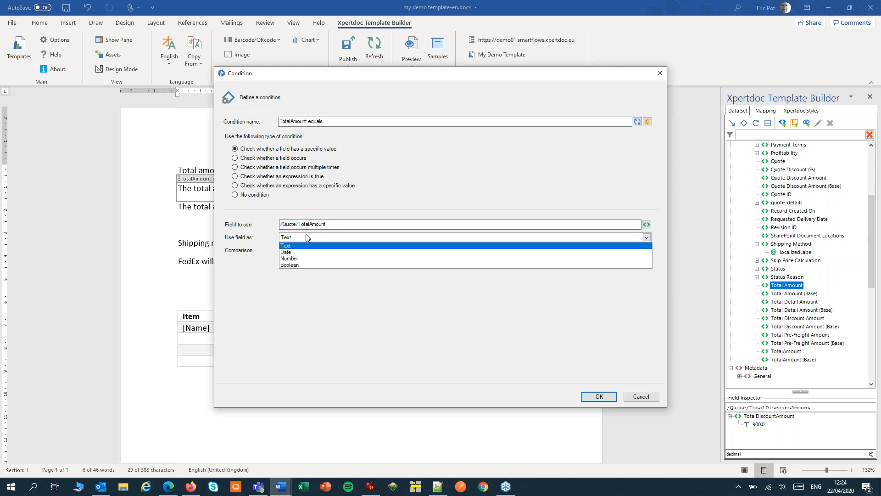
{"action": "left_click", "coordinate": [302, 258]}
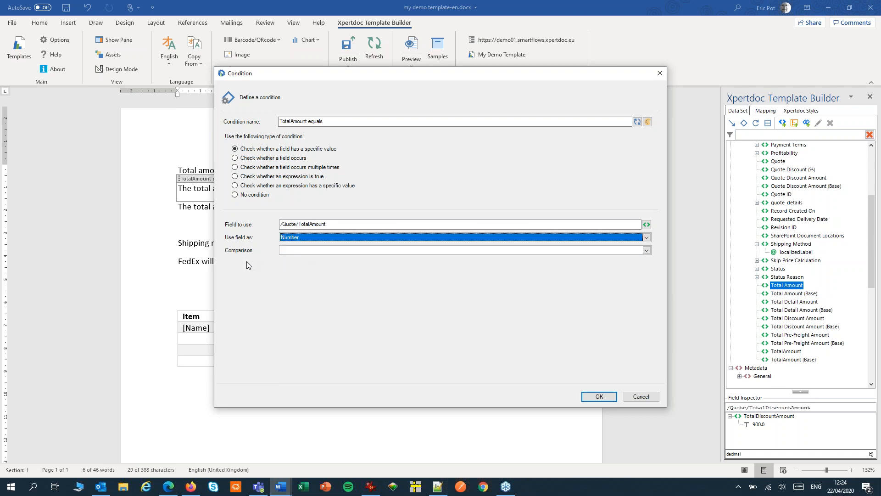
{"action": "left_click", "coordinate": [313, 251]}
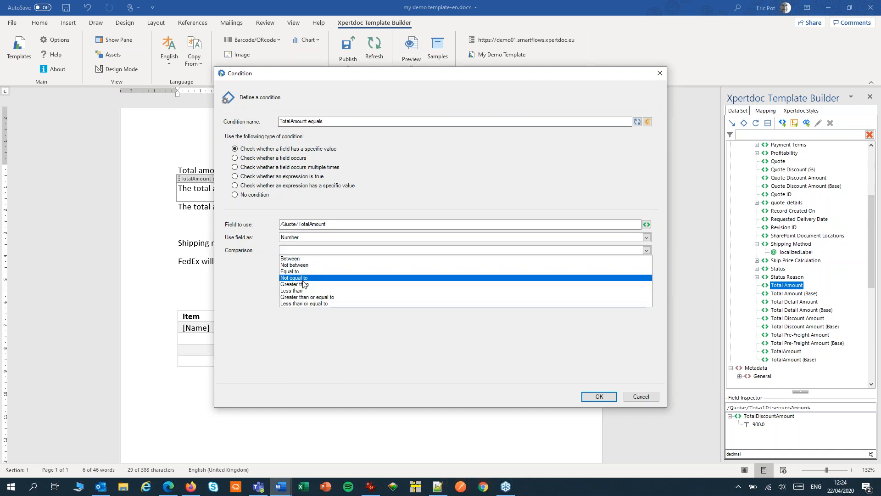
{"action": "left_click", "coordinate": [303, 285]}
{"action": "left_click", "coordinate": [299, 264]}
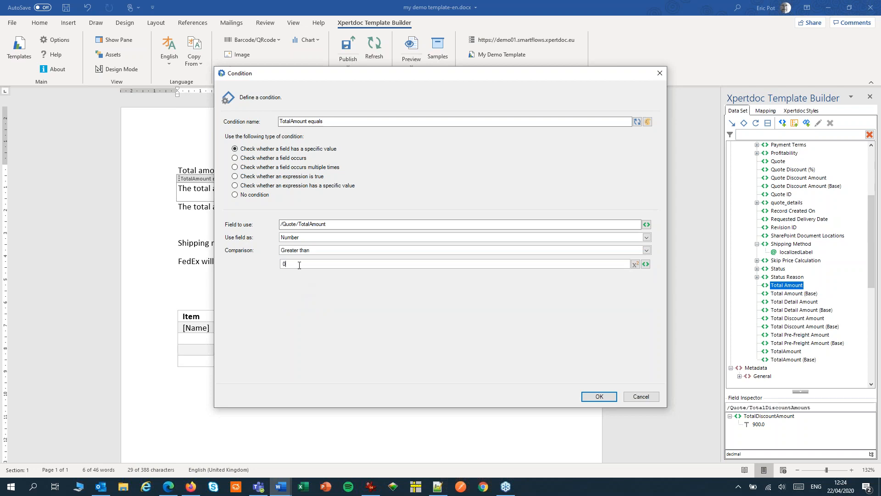
{"action": "key", "text": "BackSpace"}
{"action": "type", "text": "10000"}
{"action": "left_click", "coordinate": [593, 397]}
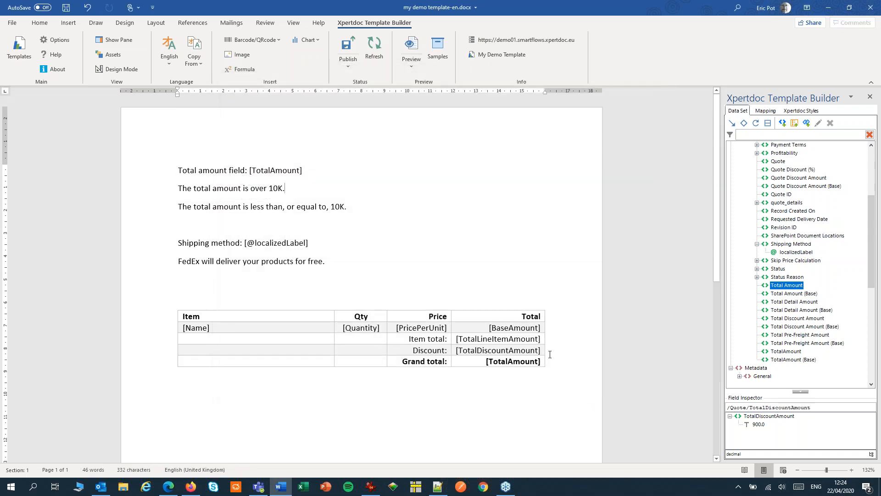
{"action": "left_click", "coordinate": [208, 188]}
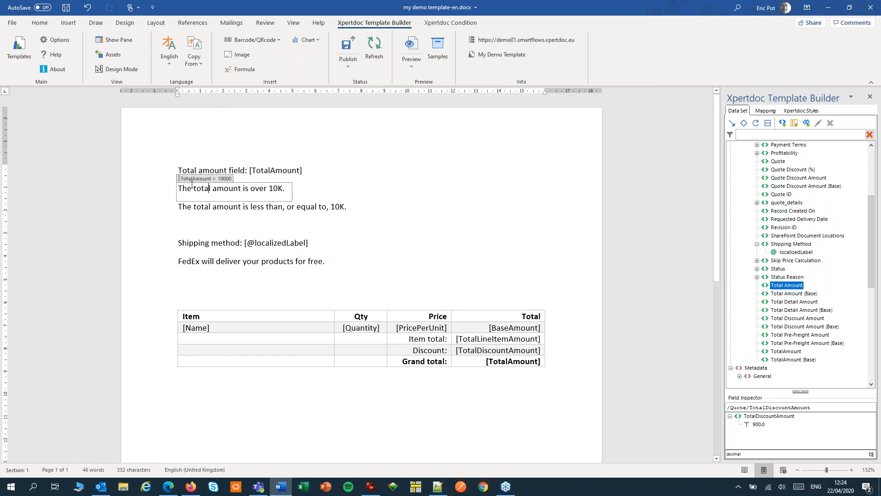
Add a condition to the "less than, or equal to, 10K" line: Total Amount, used as Number, less than or equal to 10000
{"action": "left_click", "coordinate": [148, 208]}
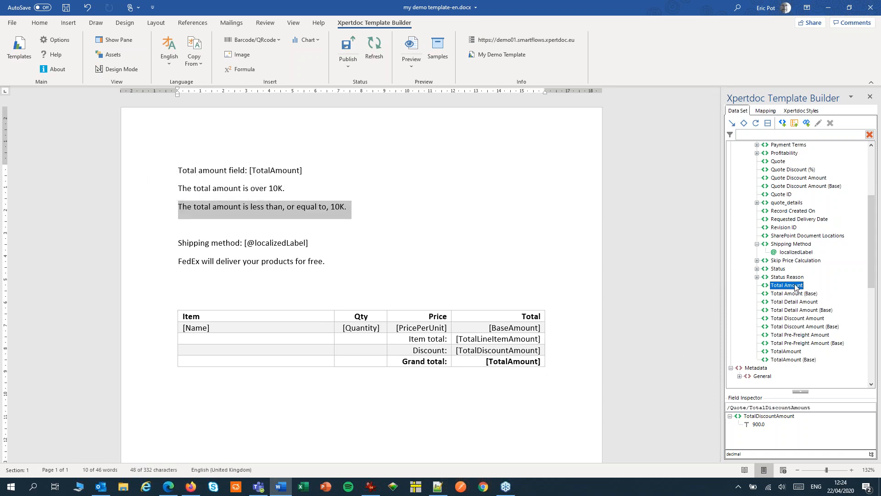
{"action": "left_click", "coordinate": [743, 122]}
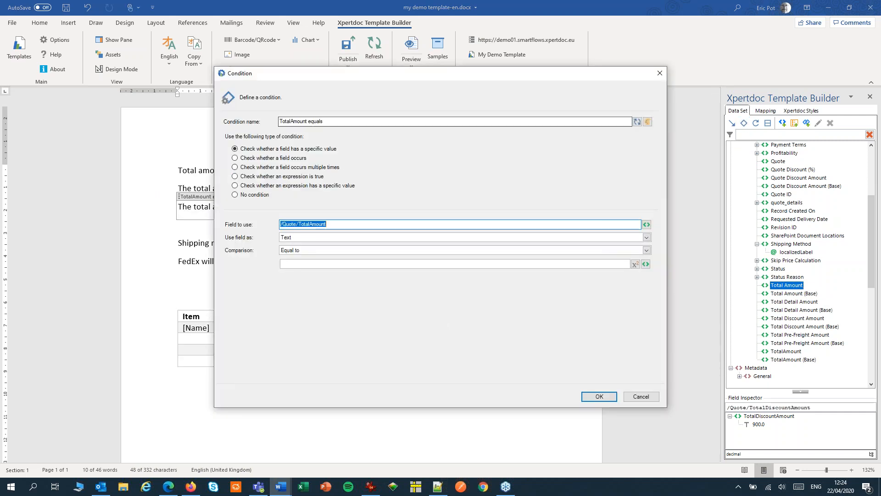
{"action": "left_click", "coordinate": [295, 238]}
{"action": "left_click", "coordinate": [293, 258]}
{"action": "left_click", "coordinate": [294, 250]}
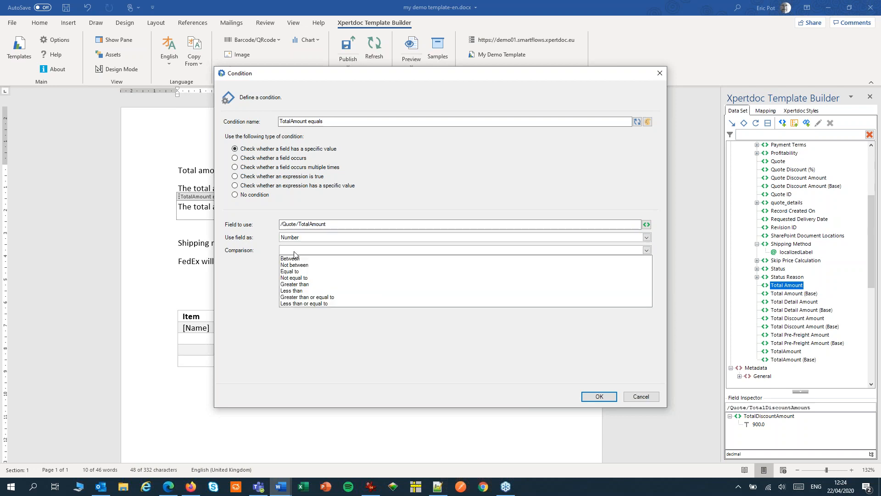
{"action": "left_click", "coordinate": [298, 304]}
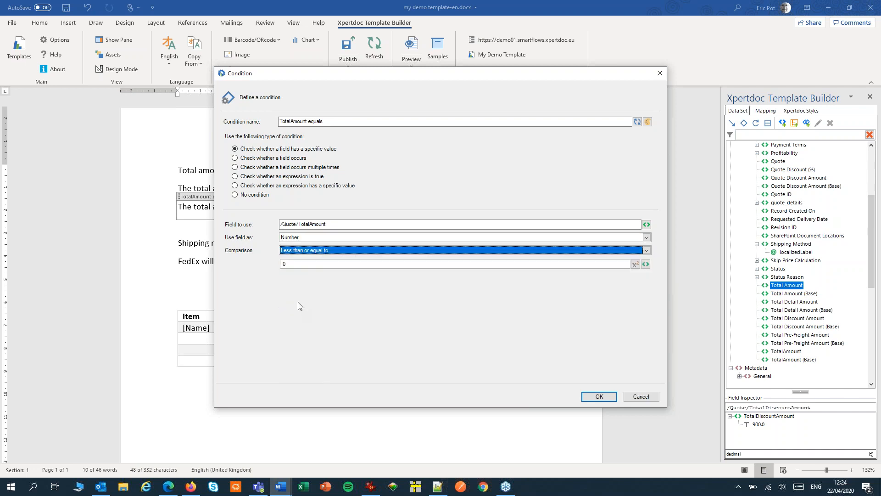
{"action": "double_click", "coordinate": [279, 264]}
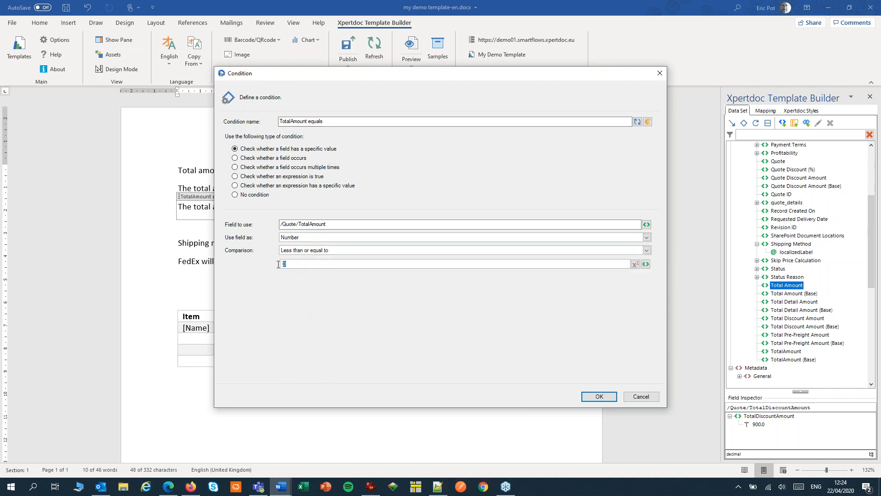
{"action": "type", "text": "10000"}
{"action": "left_click", "coordinate": [591, 398]}
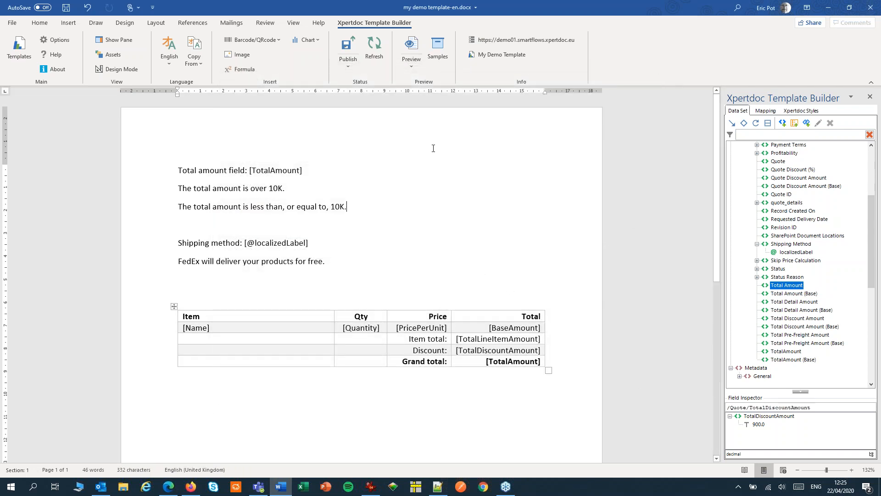
Preview the generated document to check the total amount lines, and return to the template
{"action": "left_click", "coordinate": [420, 61]}
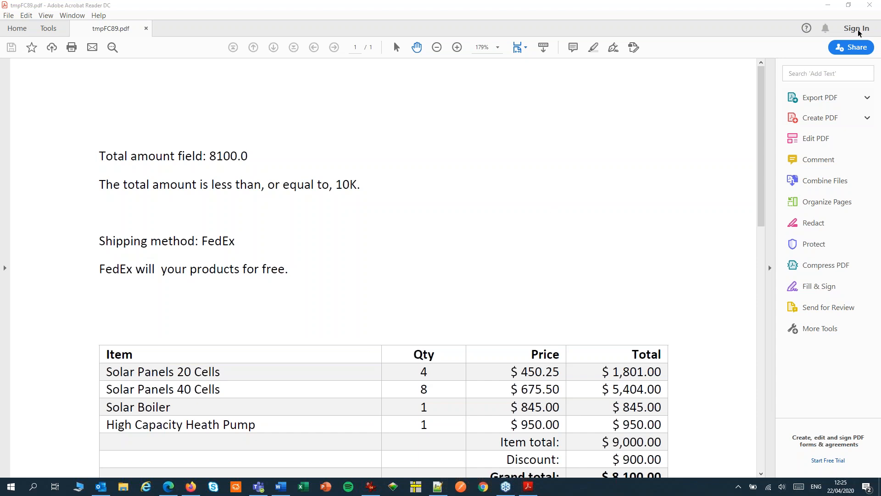
{"action": "left_click", "coordinate": [870, 5]}
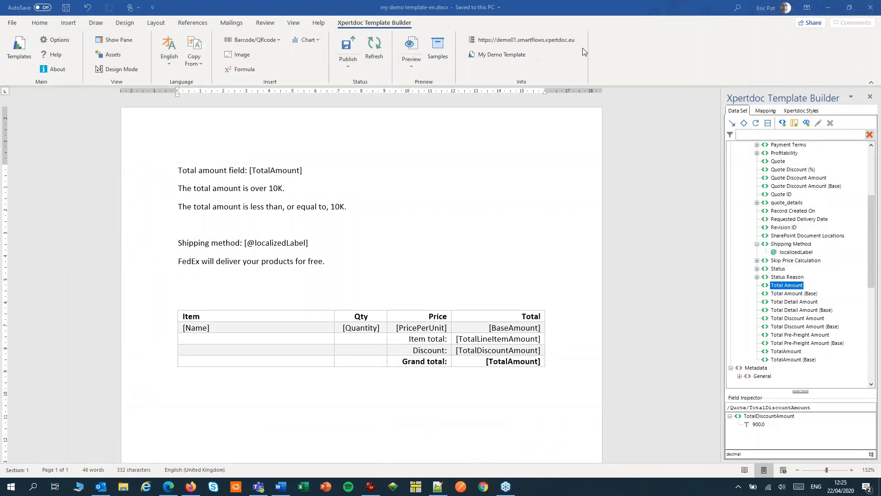
{"action": "left_click", "coordinate": [347, 207]}
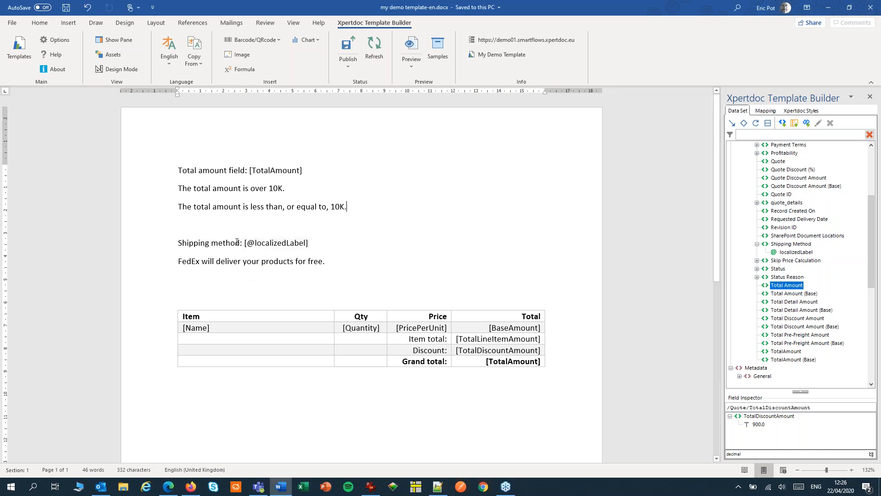
Add a condition to the FedEx free delivery line: Shipping Method's localizedLabel, as Text, equal to "Fedex"; close the resulting preview
{"action": "left_click", "coordinate": [160, 267]}
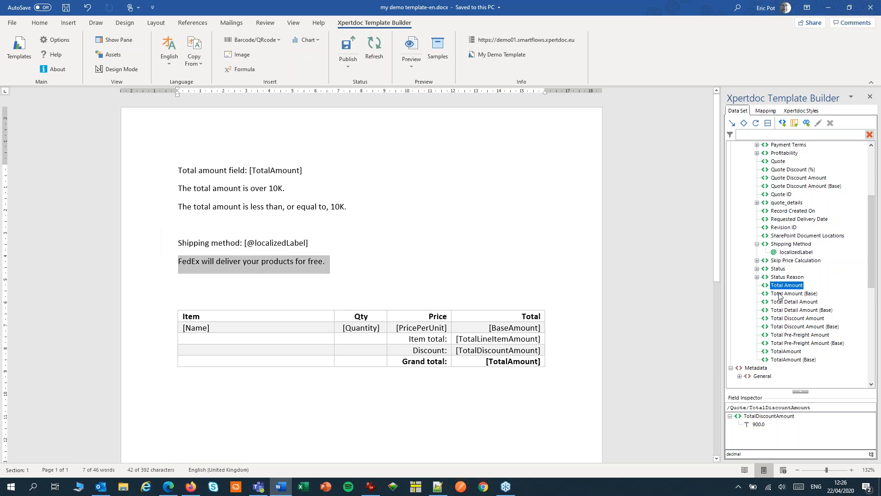
{"action": "left_click_drag", "start_coordinate": [873, 265], "coordinate": [873, 261]}
{"action": "left_click", "coordinate": [800, 253]}
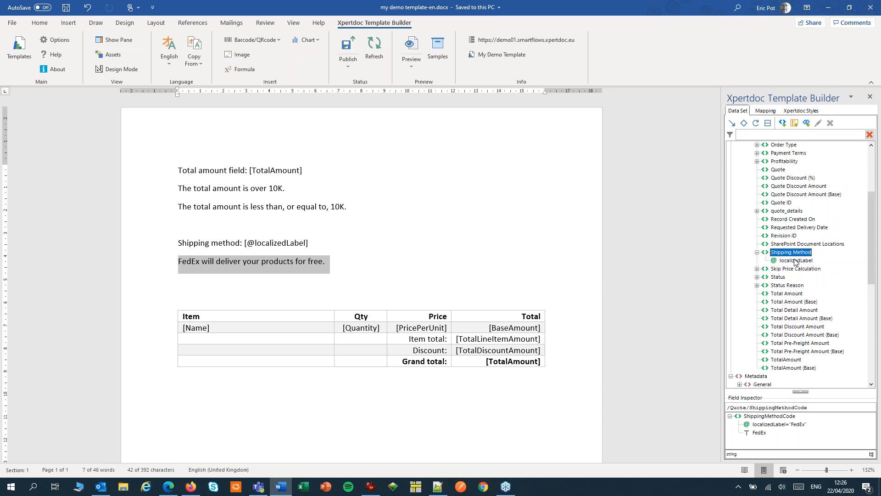
{"action": "left_click", "coordinate": [795, 261]}
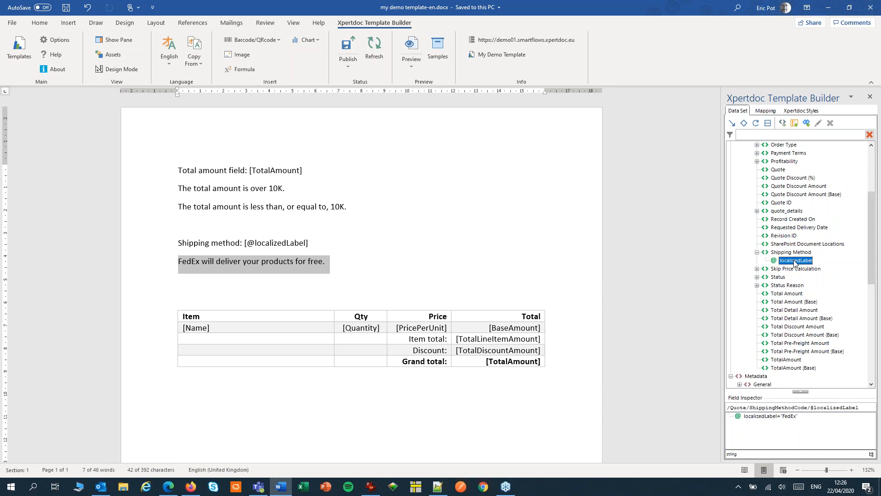
{"action": "mouse_move", "coordinate": [788, 254]}
{"action": "left_click", "coordinate": [744, 124]}
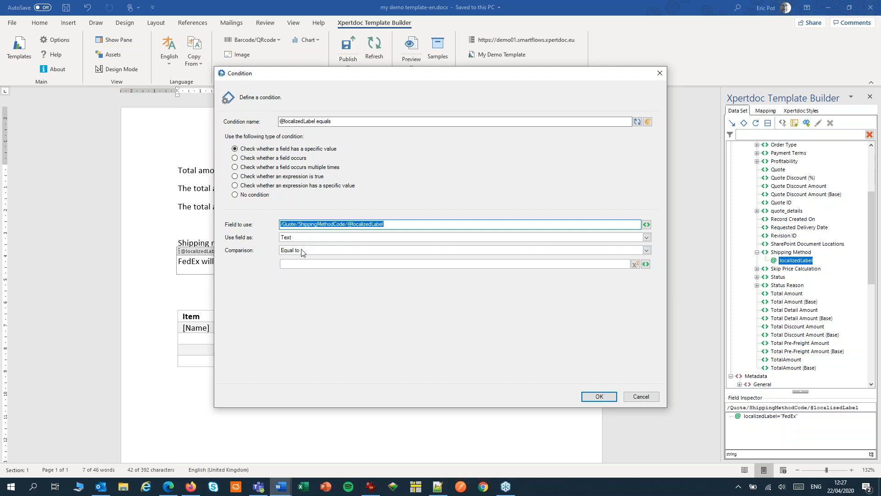
{"action": "left_click", "coordinate": [298, 266]}
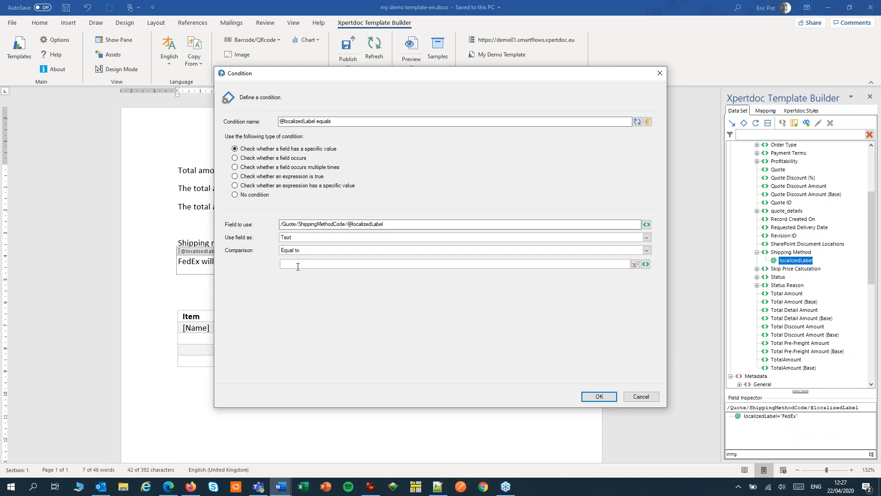
{"action": "type", "text": "Fedex"}
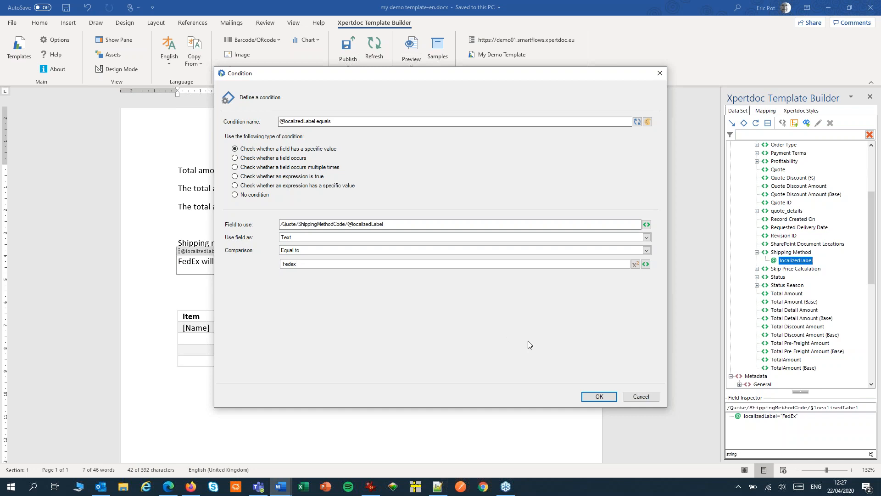
{"action": "left_click", "coordinate": [599, 397]}
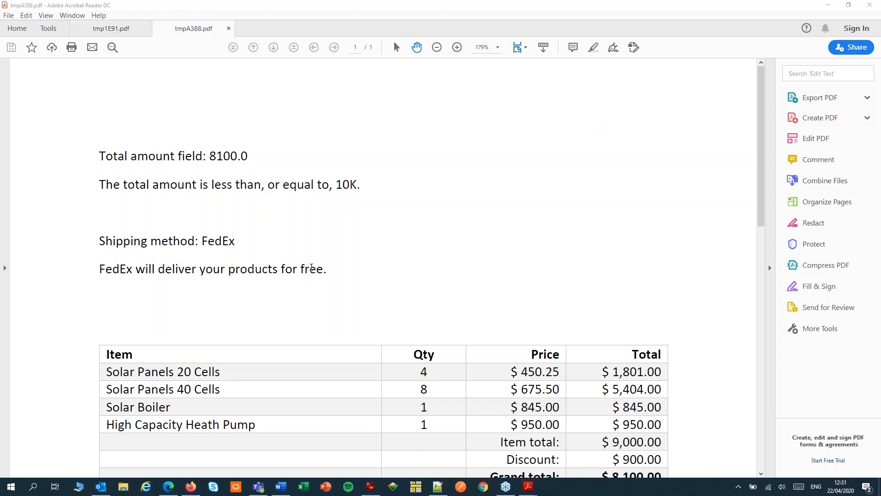
{"action": "left_click", "coordinate": [870, 4]}
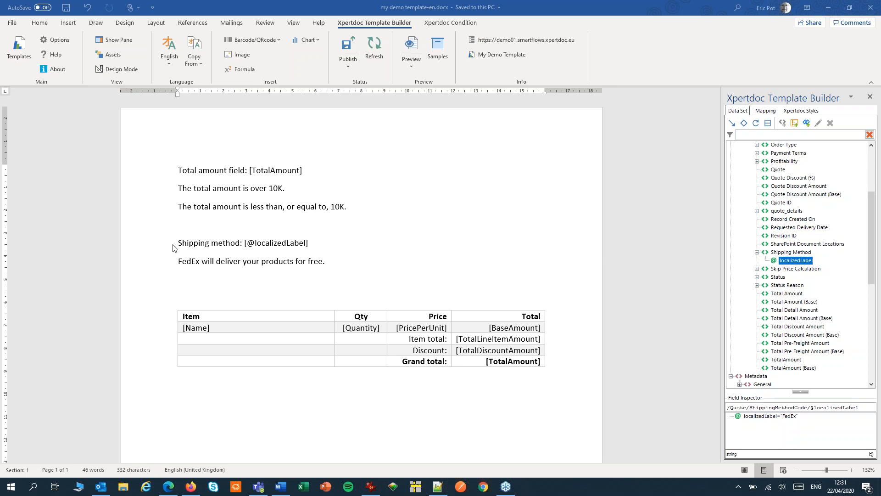
Add a second condition around the FedEx free delivery line: Freight Amount, used as Number, equal to 0
{"action": "left_click", "coordinate": [146, 261]}
{"action": "left_click", "coordinate": [147, 264]}
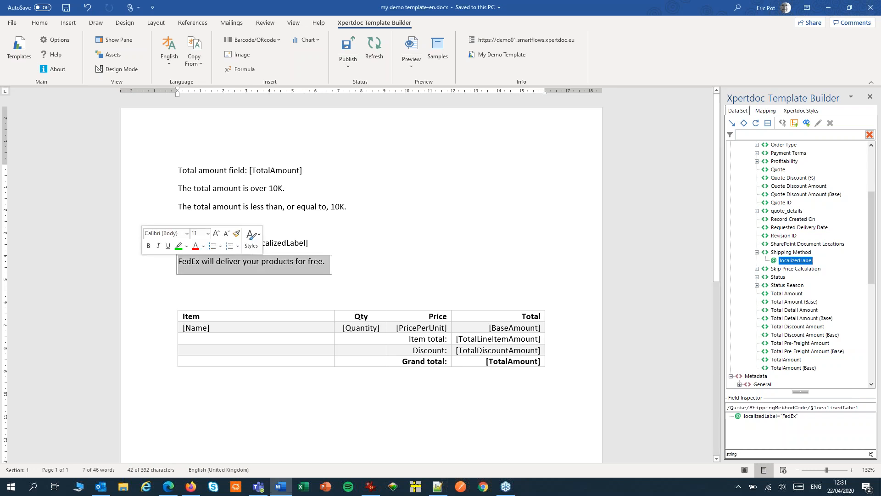
{"action": "left_click_drag", "start_coordinate": [874, 240], "coordinate": [873, 197]}
{"action": "left_click", "coordinate": [790, 212]}
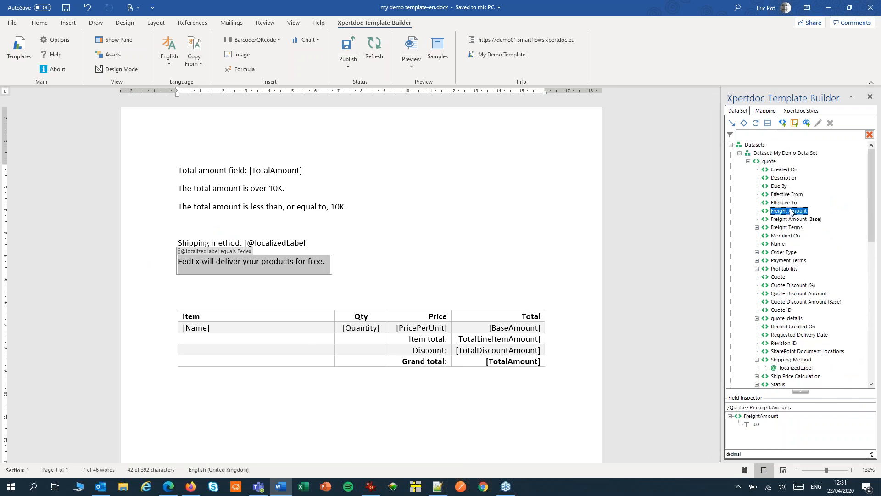
{"action": "left_click", "coordinate": [743, 123]}
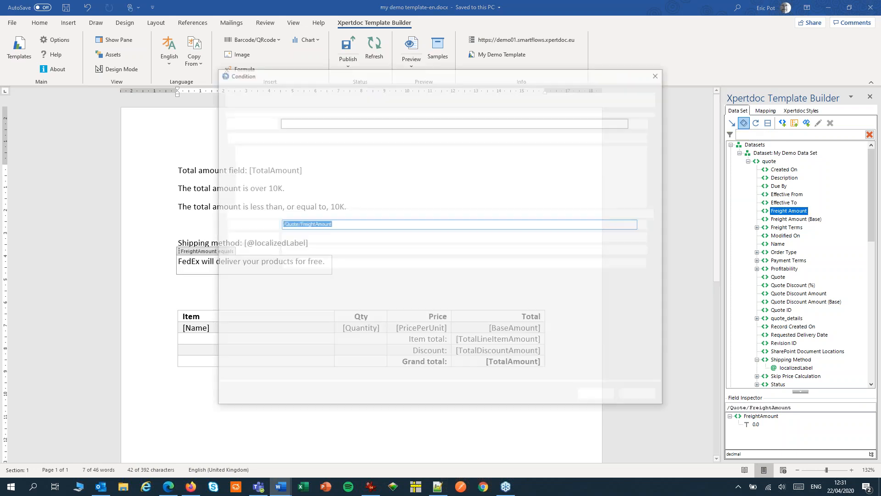
{"action": "left_click", "coordinate": [292, 238]}
{"action": "left_click", "coordinate": [293, 258]}
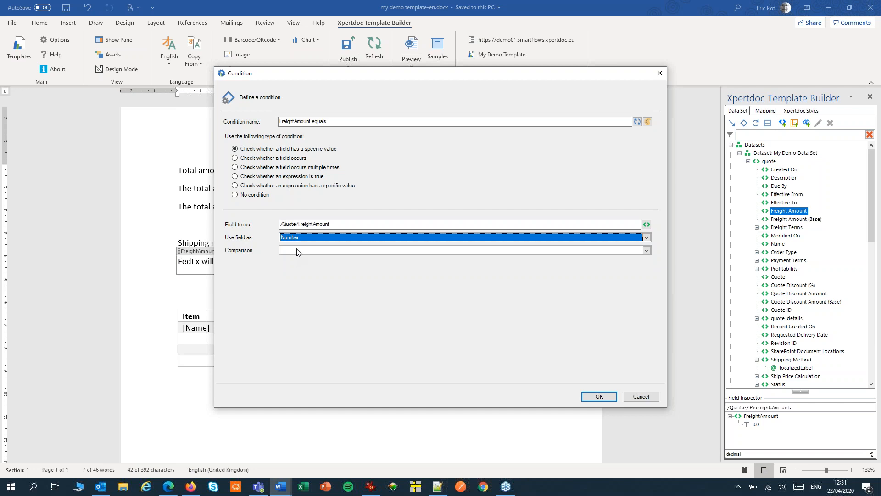
{"action": "left_click", "coordinate": [298, 250]}
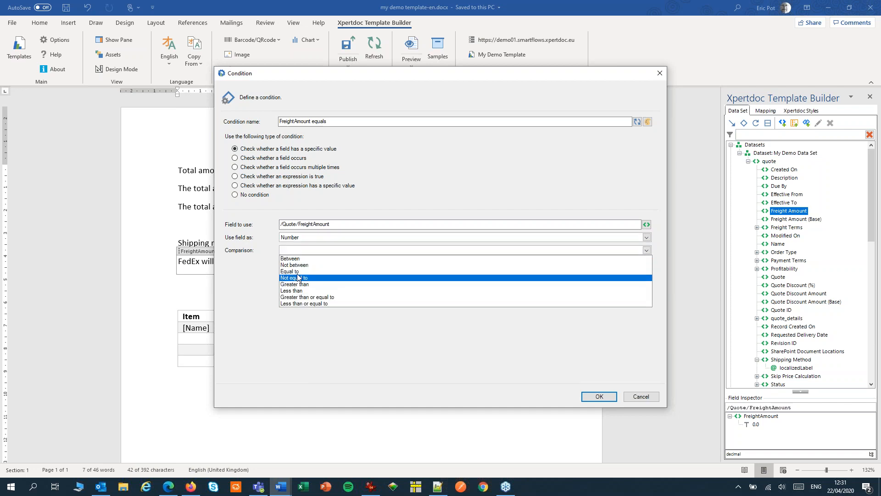
{"action": "left_click", "coordinate": [298, 271]}
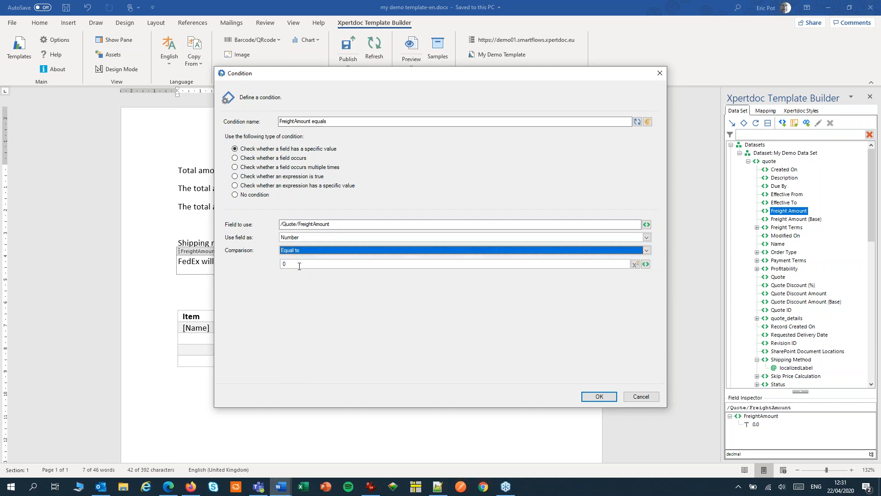
{"action": "left_click", "coordinate": [597, 396]}
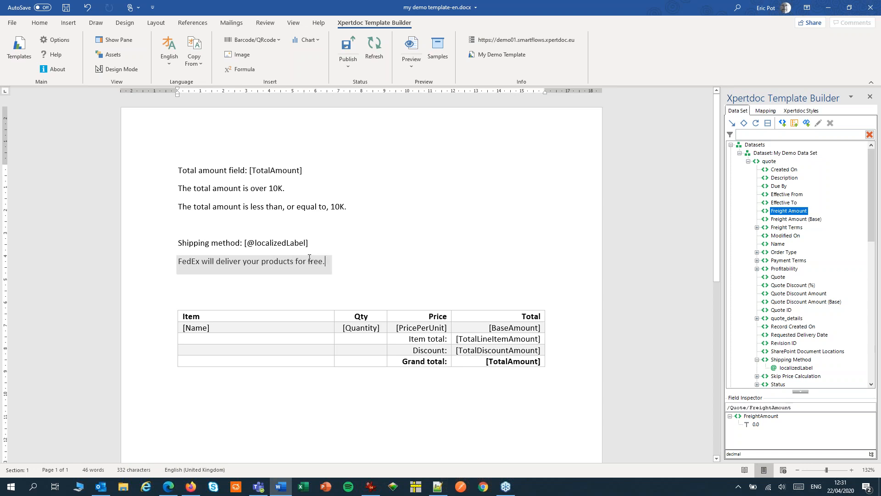
{"action": "left_click", "coordinate": [766, 112]}
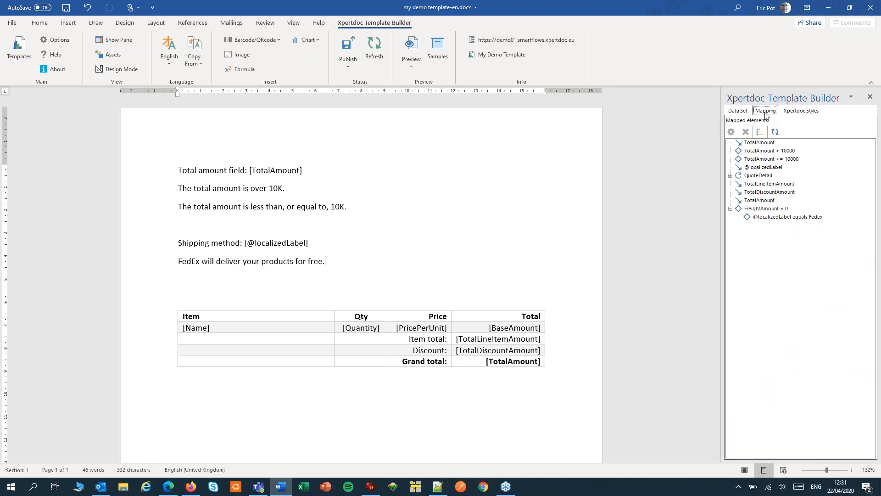
{"action": "left_click", "coordinate": [760, 217]}
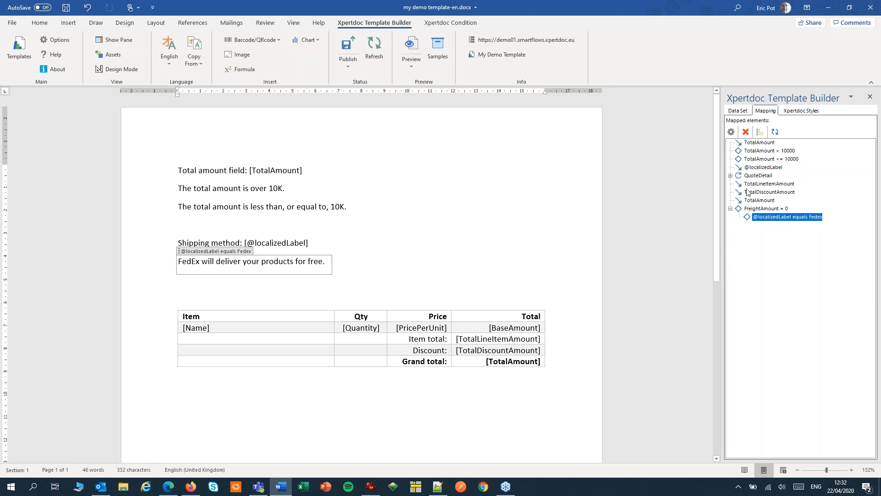
{"action": "left_click", "coordinate": [731, 131]}
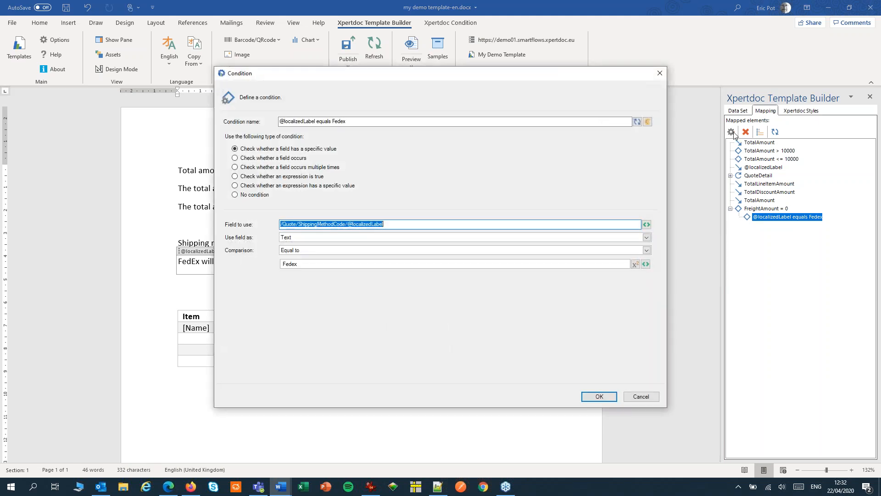
{"action": "left_click_drag", "start_coordinate": [316, 122], "coordinate": [197, 125]}
{"action": "type", "text": "Shipping method"}
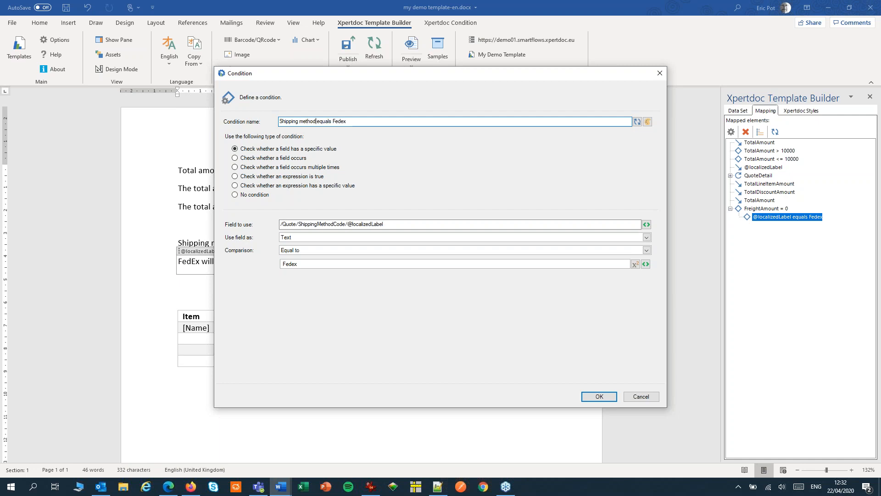
{"action": "left_click", "coordinate": [598, 396]}
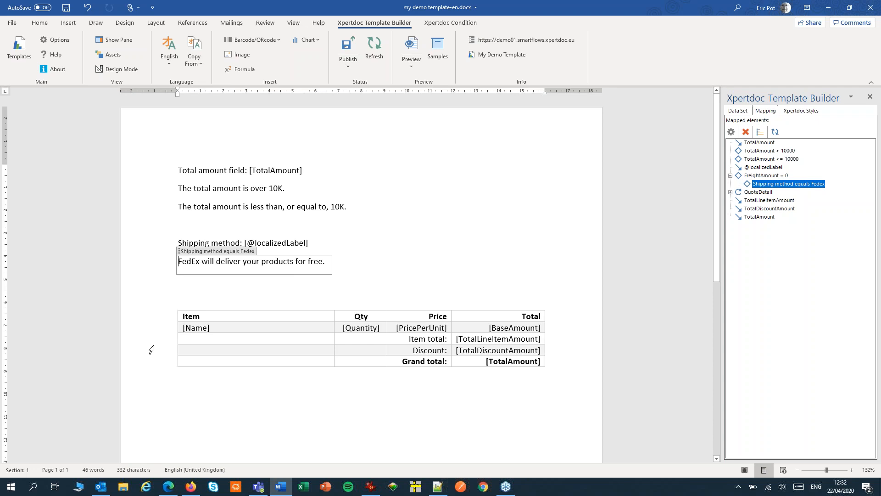
{"action": "left_click_drag", "start_coordinate": [152, 339], "coordinate": [153, 353]}
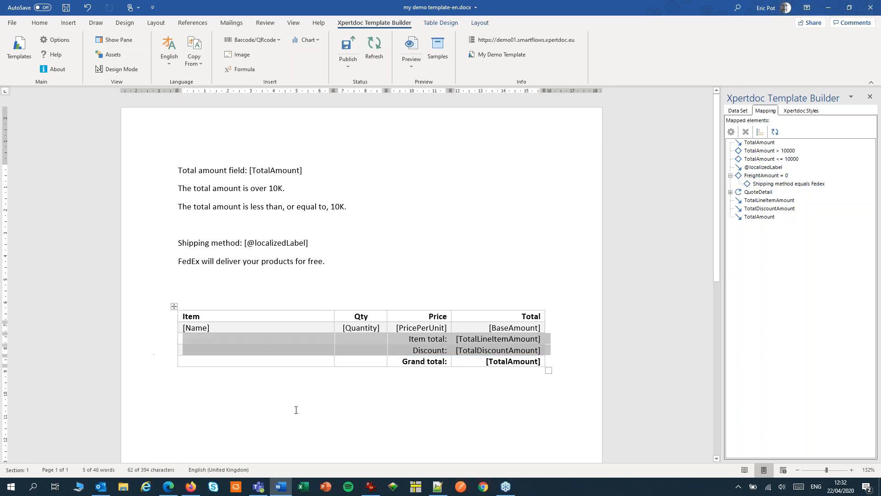
{"action": "left_click", "coordinate": [357, 327]}
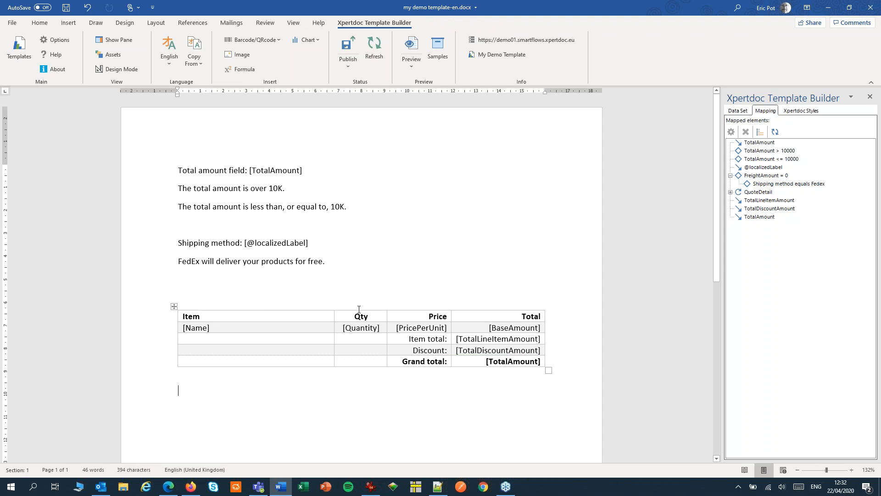